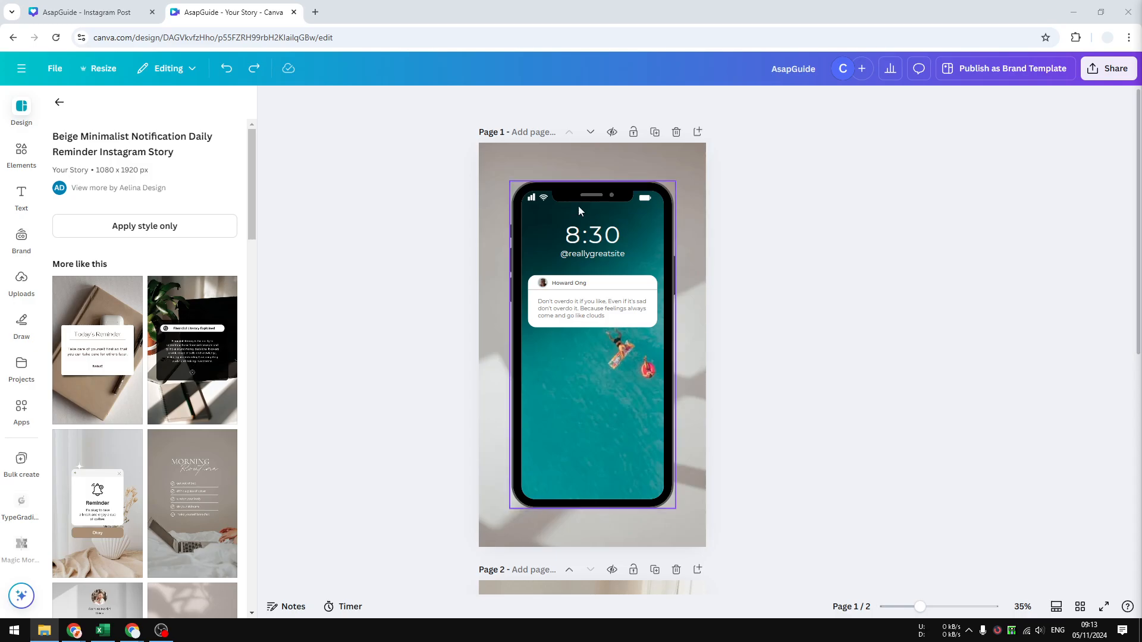
pyautogui.click(687, 169)
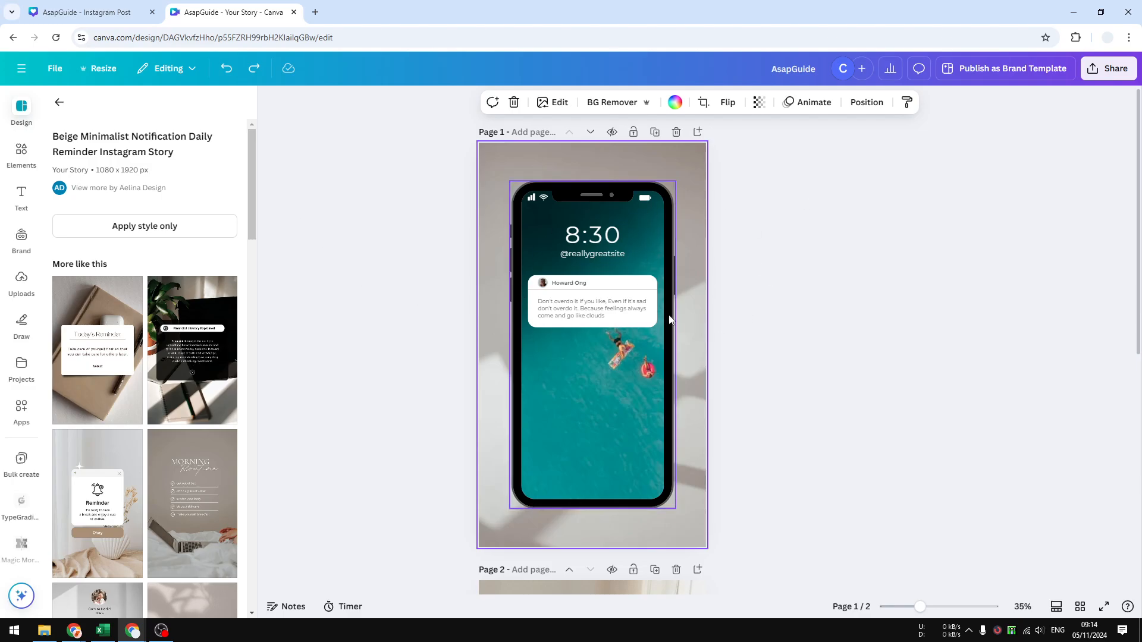
pyautogui.click(732, 315)
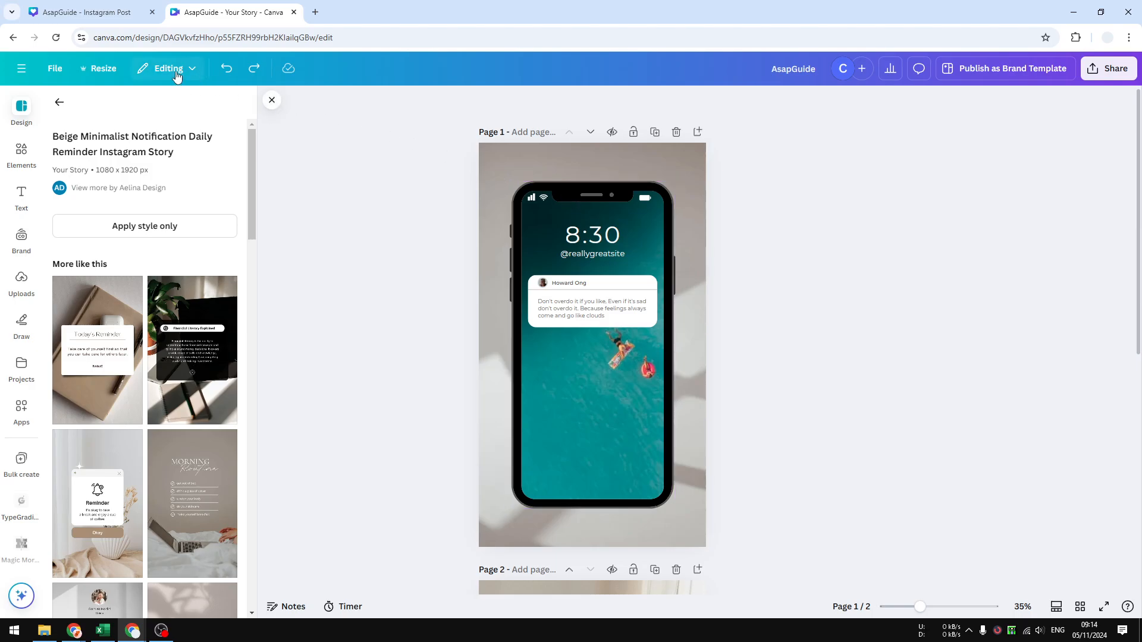
# - Create a copy of all story pages resized to Presentation (16:9), 1920 × 1080 px, and open the copy
pyautogui.click(100, 69)
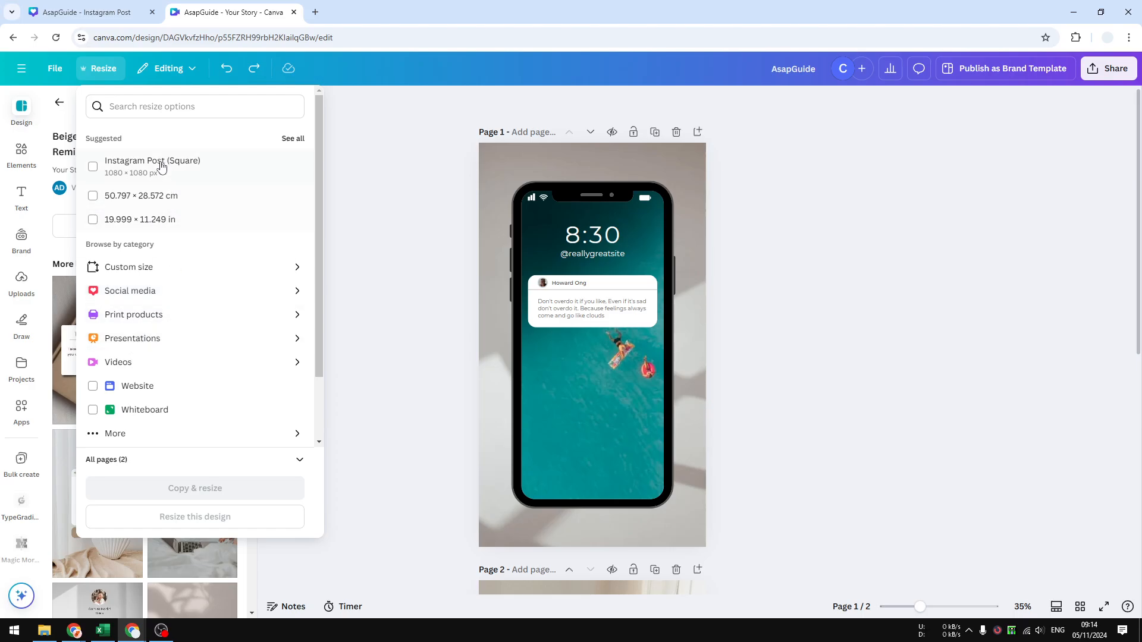
pyautogui.click(153, 342)
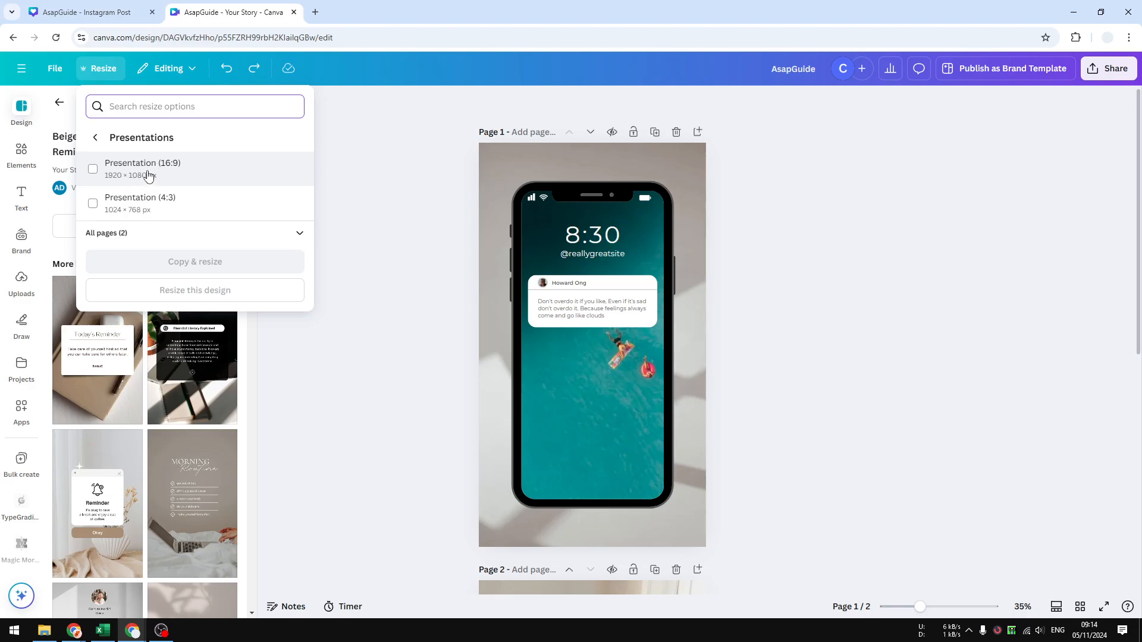
pyautogui.click(107, 178)
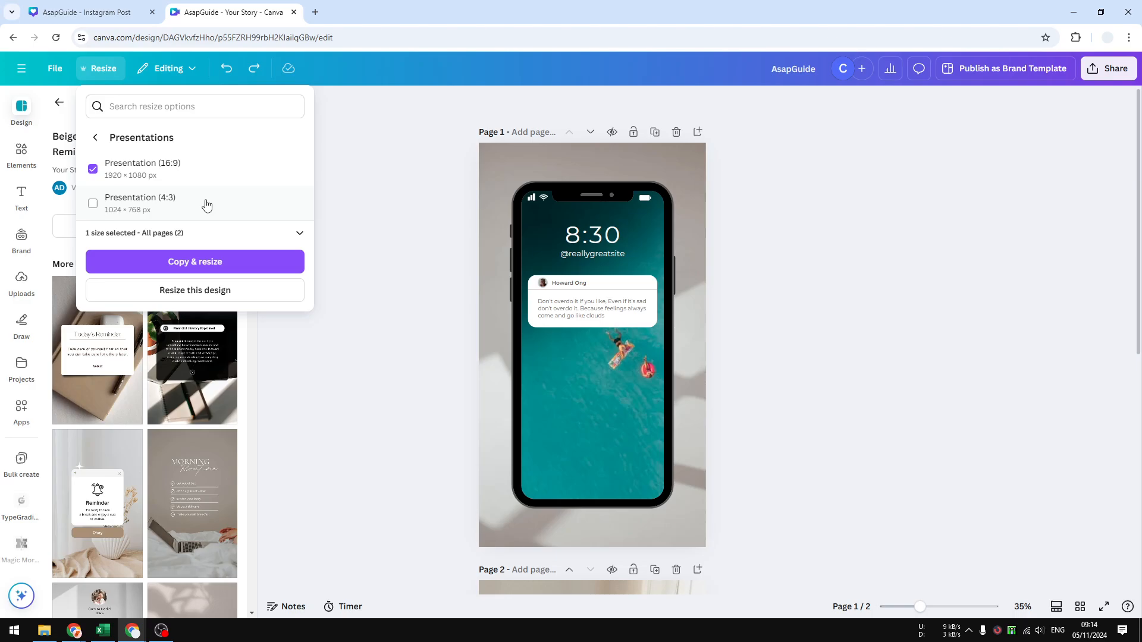
pyautogui.click(190, 261)
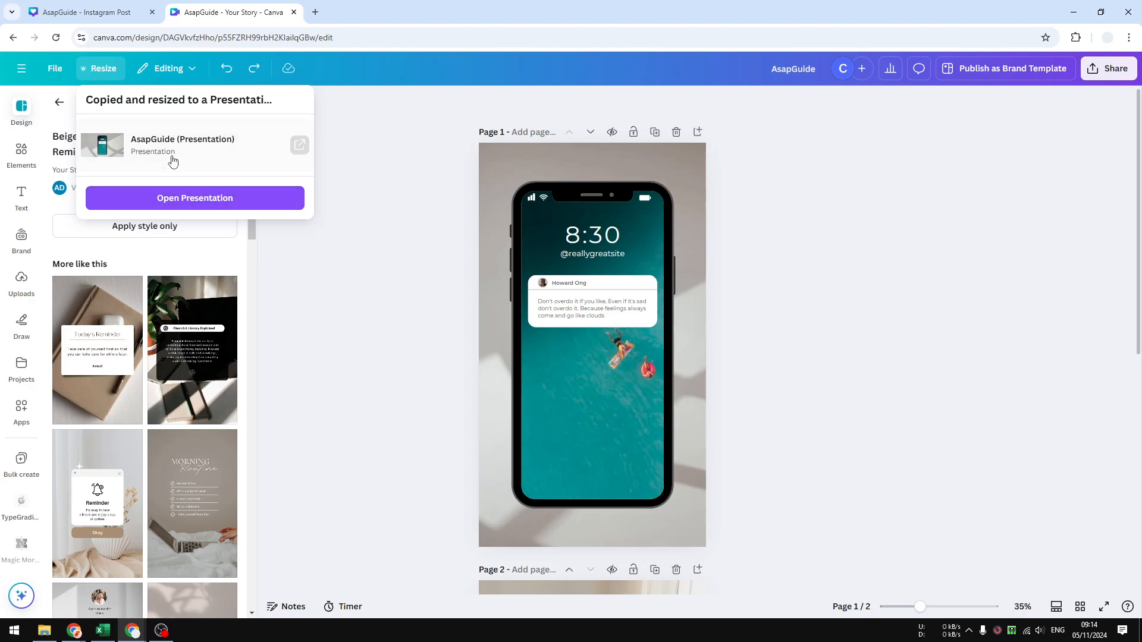
pyautogui.click(188, 204)
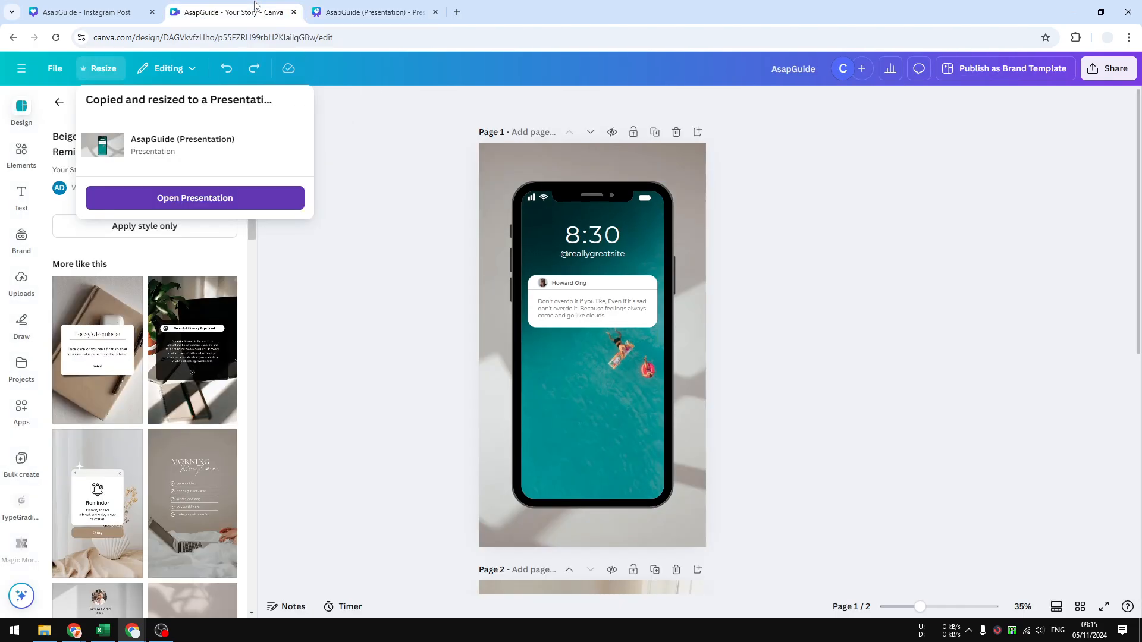
# - Return to the original story, regroup the Reminder pop-up's elements on page 2, and rotate the group 90 degrees counter-clockwise
pyautogui.click(259, 8)
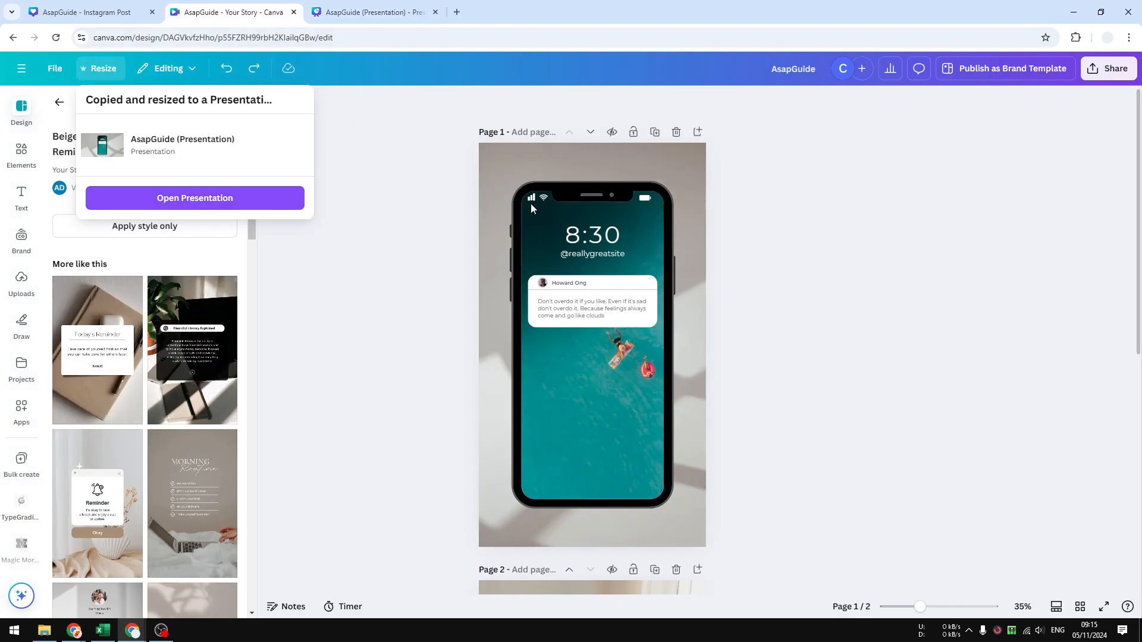
pyautogui.click(829, 321)
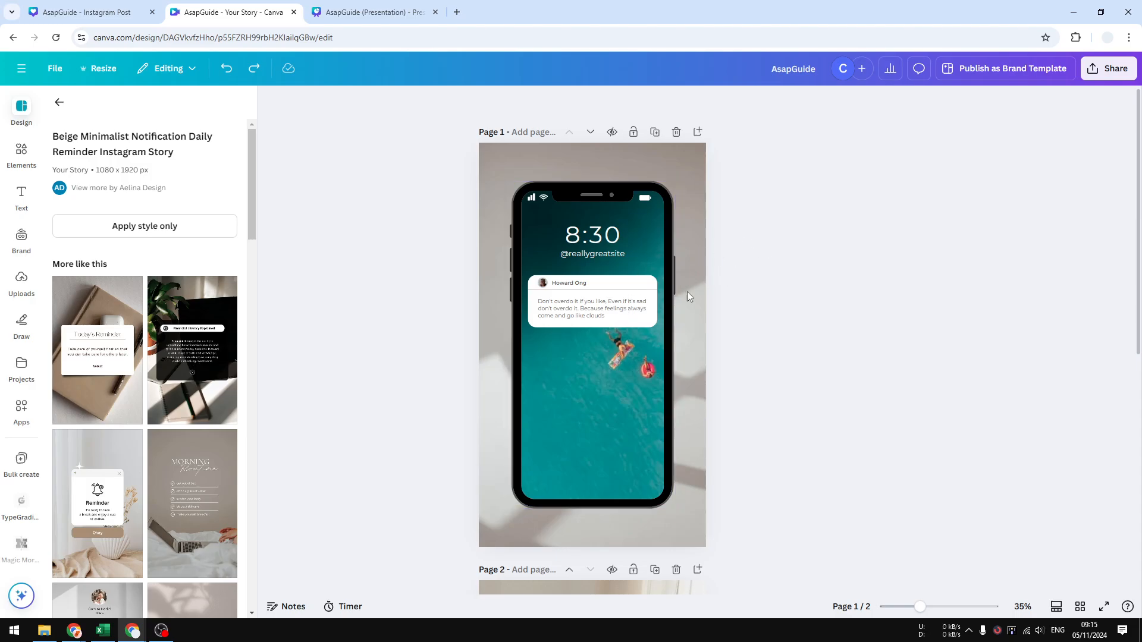
pyautogui.scroll(-7, 782, 300)
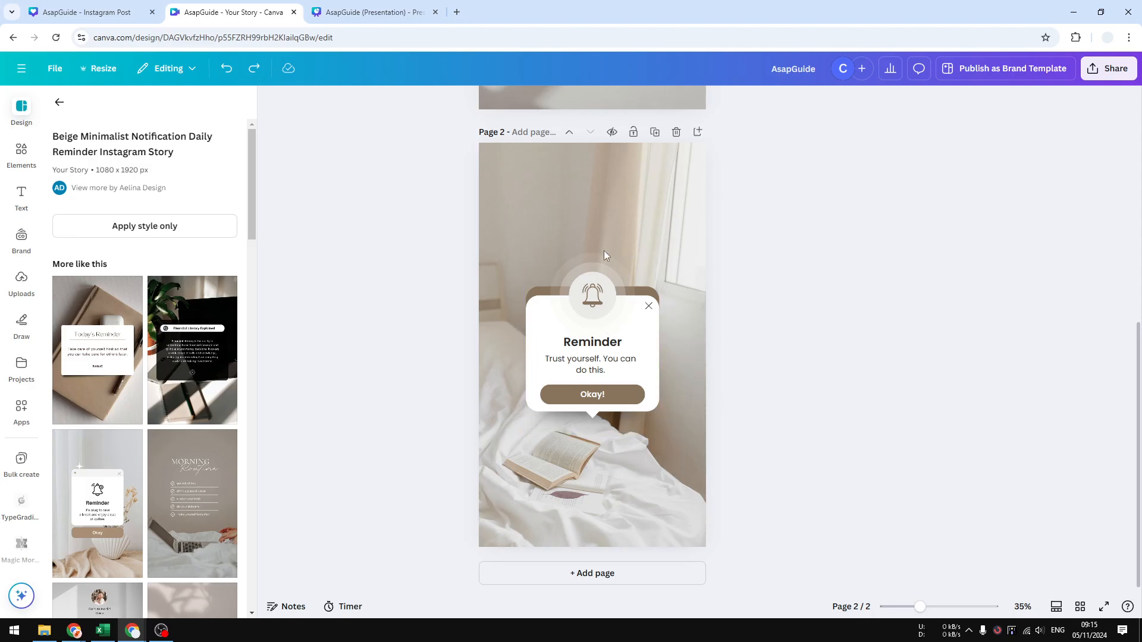
pyautogui.moveTo(801, 485); pyautogui.dragTo(397, 205)
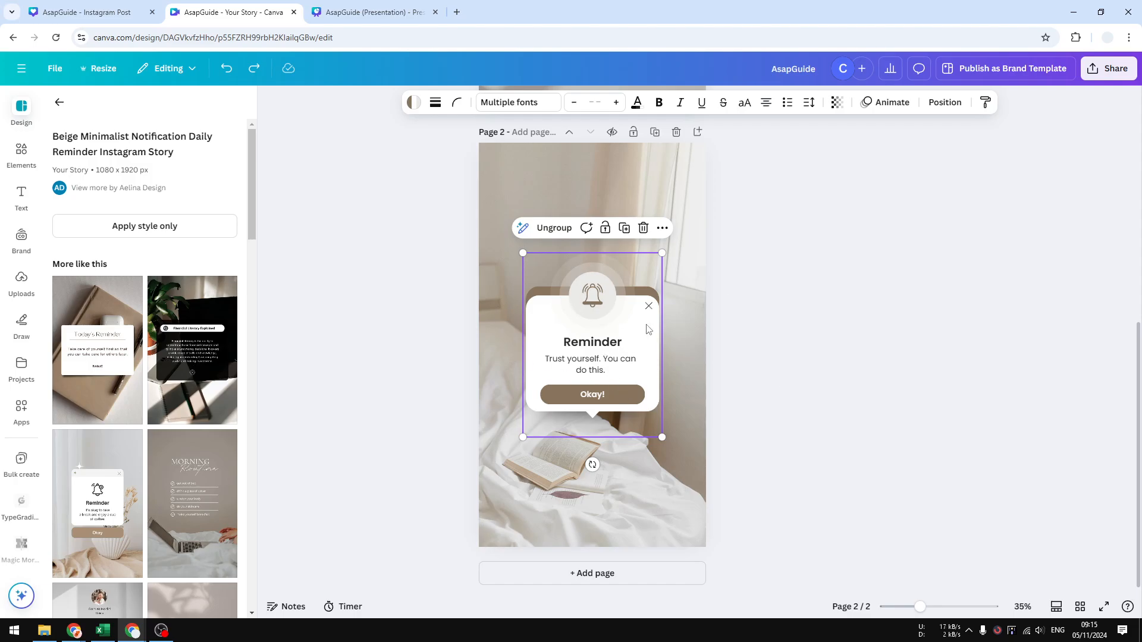
pyautogui.click(553, 228)
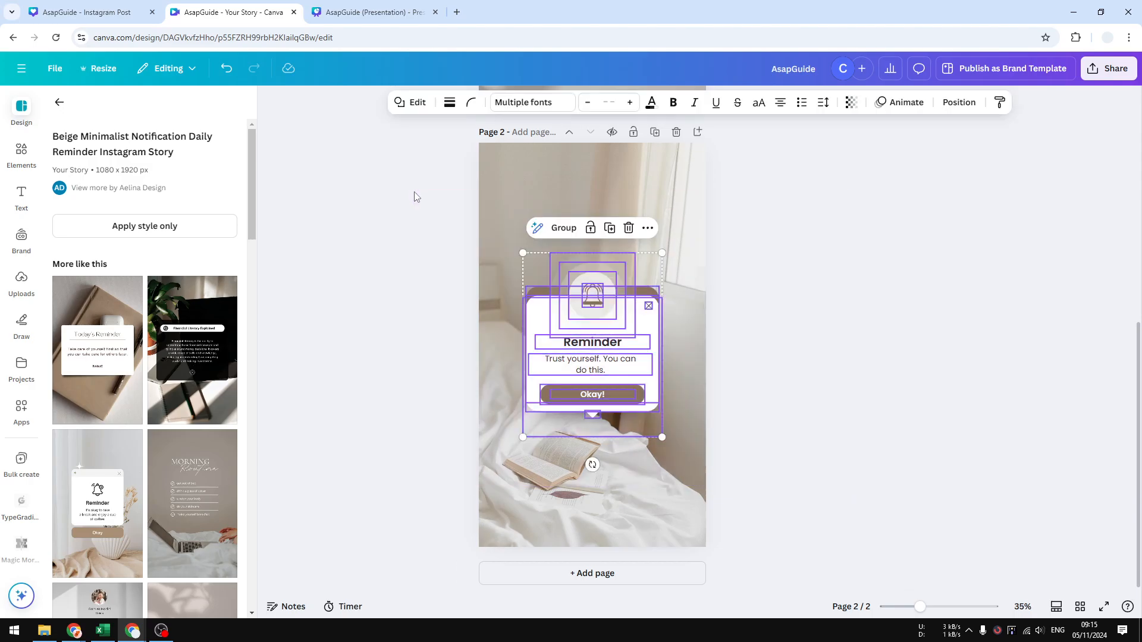
pyautogui.click(563, 229)
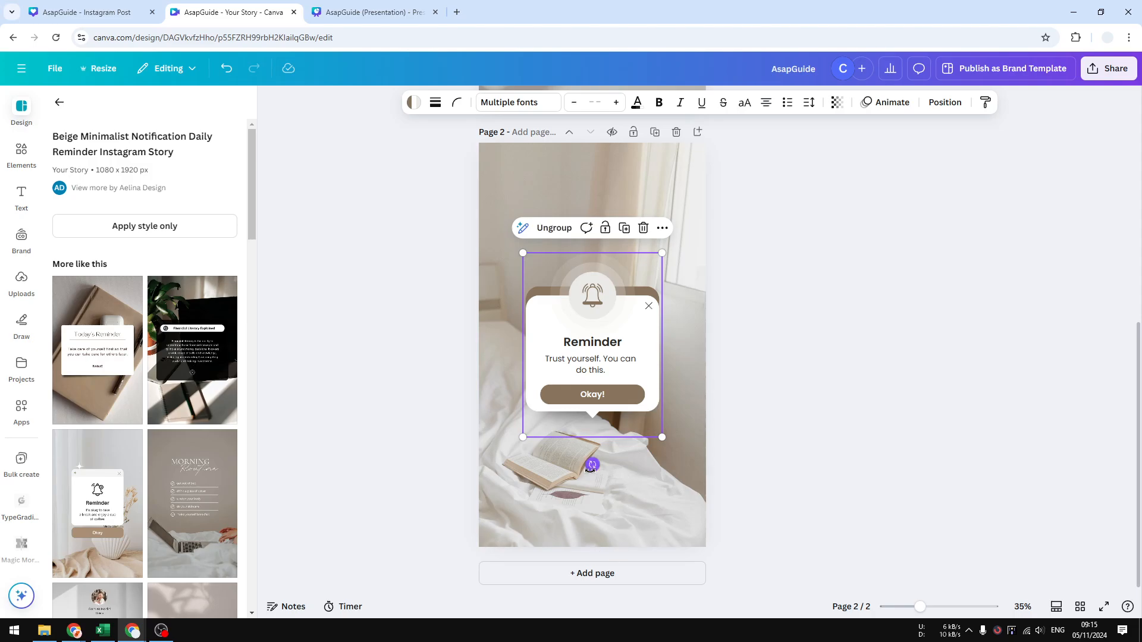
pyautogui.moveTo(592, 465); pyautogui.dragTo(698, 346)
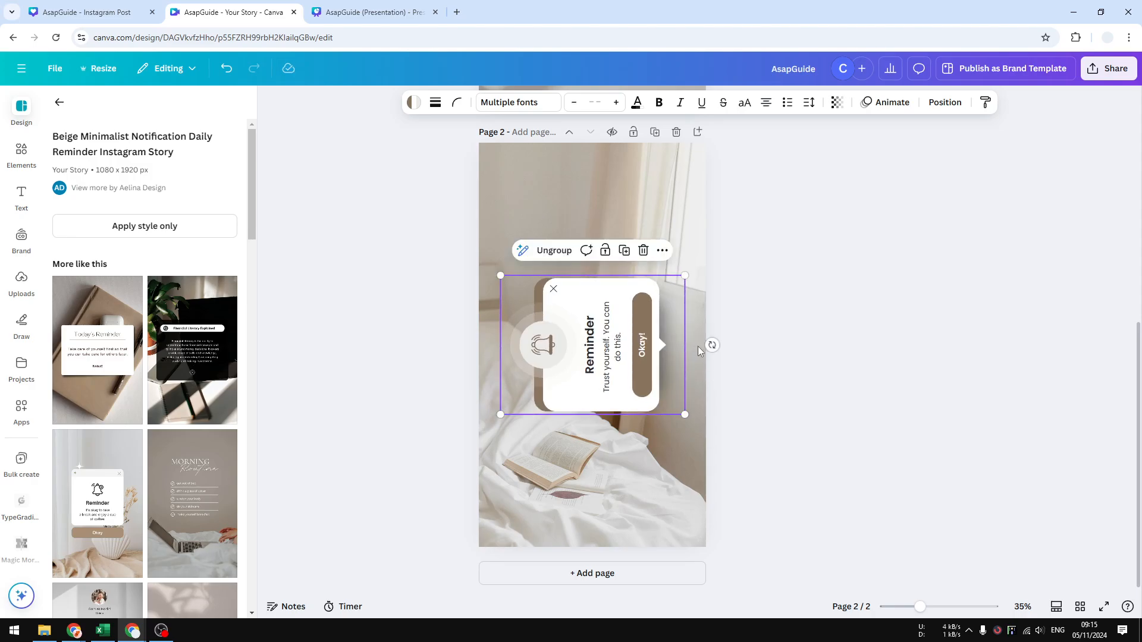
# - Detach the bedroom photo from the background of page 2
pyautogui.click(707, 450)
pyautogui.click(665, 434)
pyautogui.rightClick(598, 486)
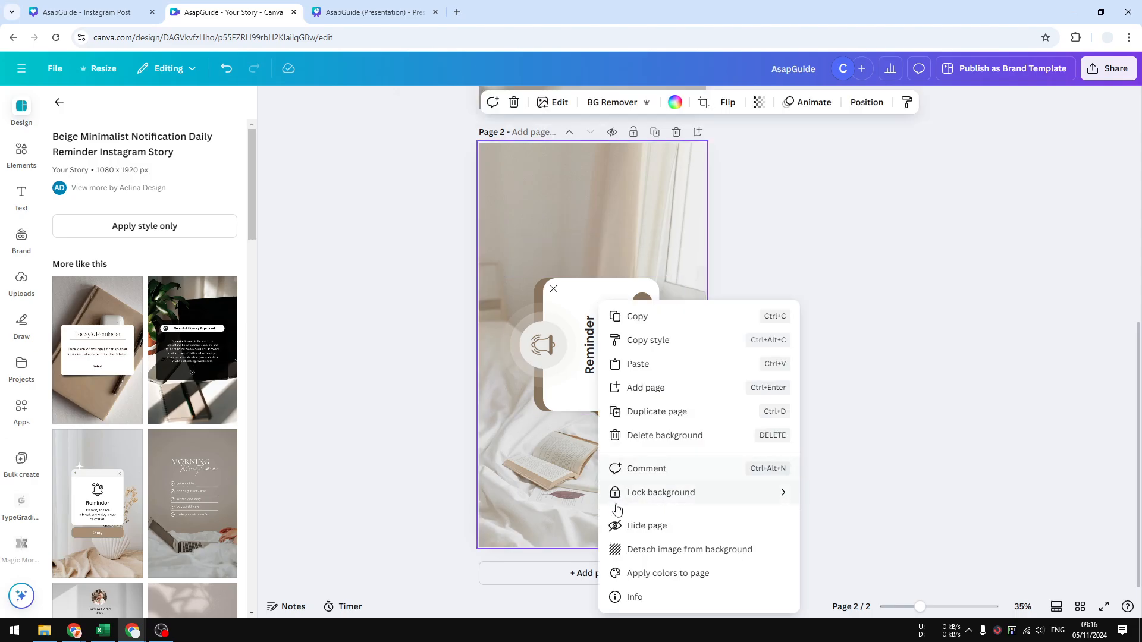
pyautogui.click(712, 554)
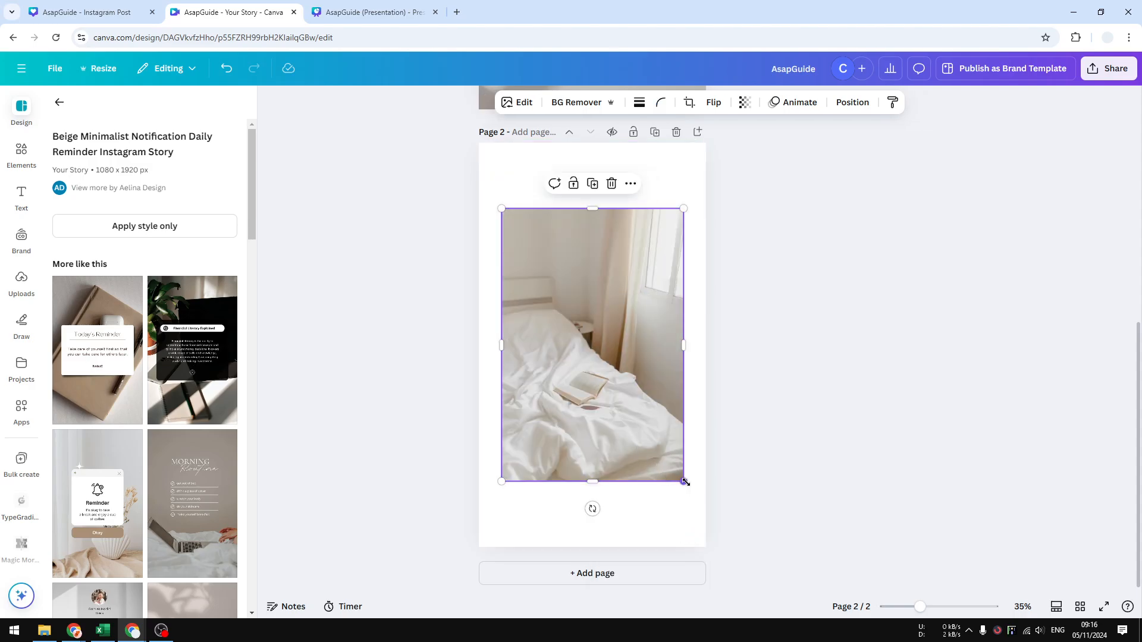
# - Rotate the detached bedroom photo 90 degrees counter-clockwise and enlarge it to cover the full height of page 2
pyautogui.moveTo(592, 508); pyautogui.dragTo(773, 348)
pyautogui.moveTo(735, 445); pyautogui.dragTo(917, 520)
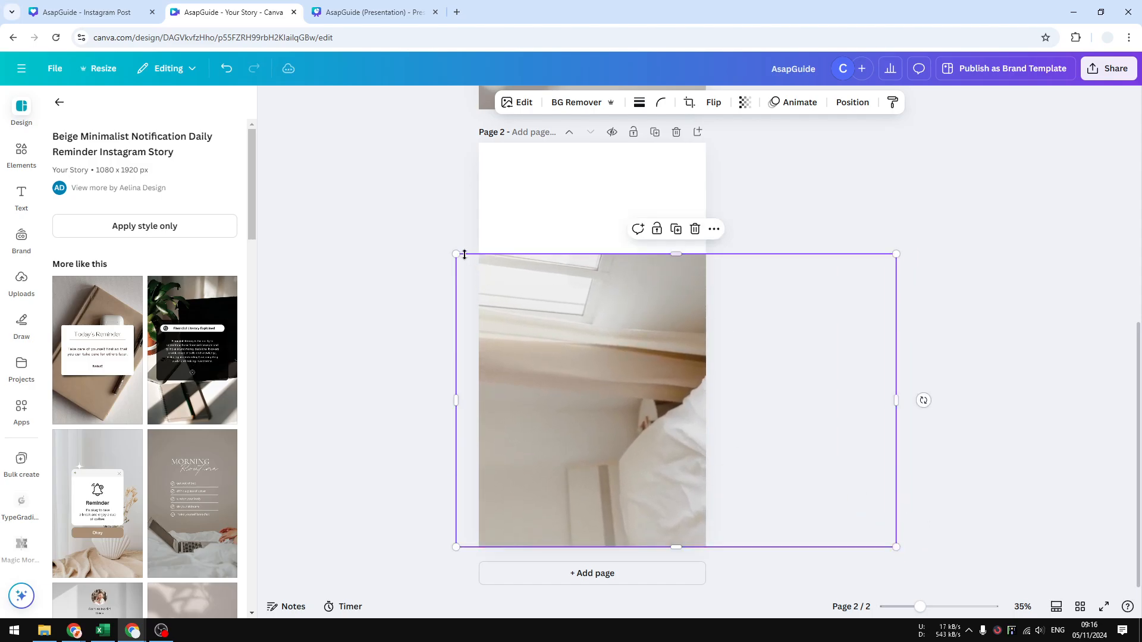
pyautogui.moveTo(456, 255); pyautogui.dragTo(277, 159)
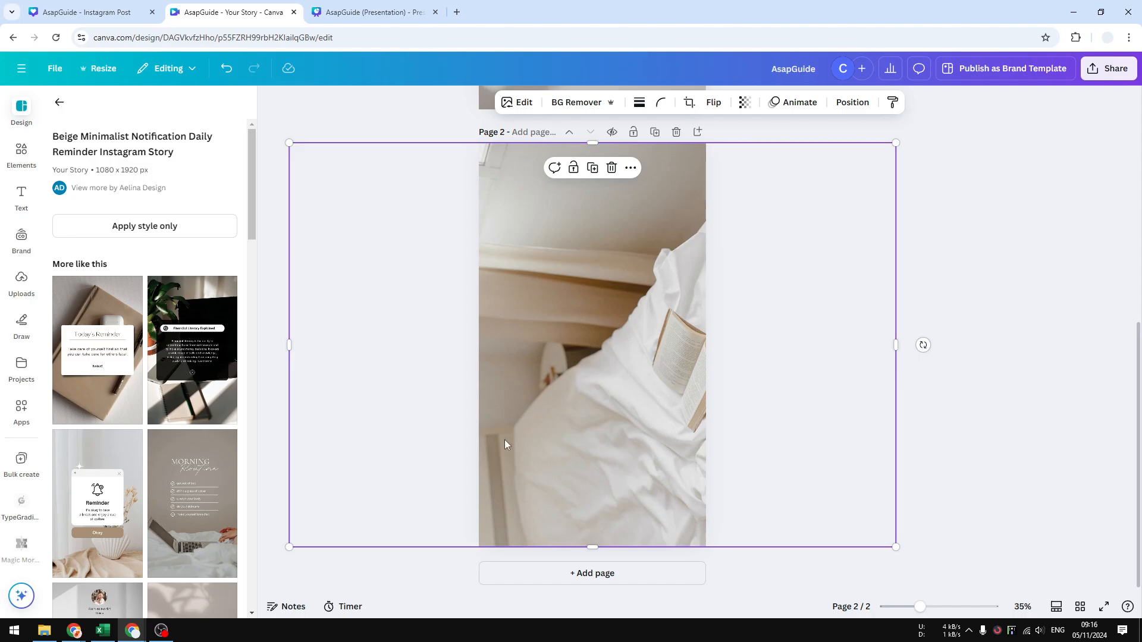
pyautogui.moveTo(593, 479); pyautogui.dragTo(543, 473)
# - Send the rotated bedroom photo to the back behind the Reminder pop-up and shift it slightly to the right
pyautogui.rightClick(544, 474)
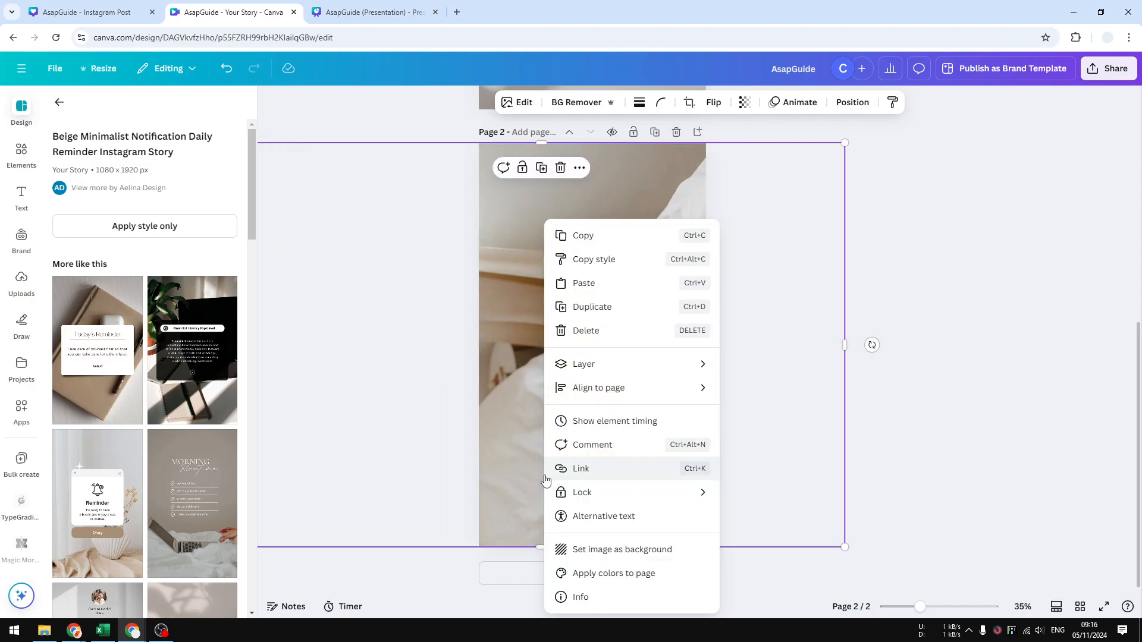
pyautogui.moveTo(635, 365)
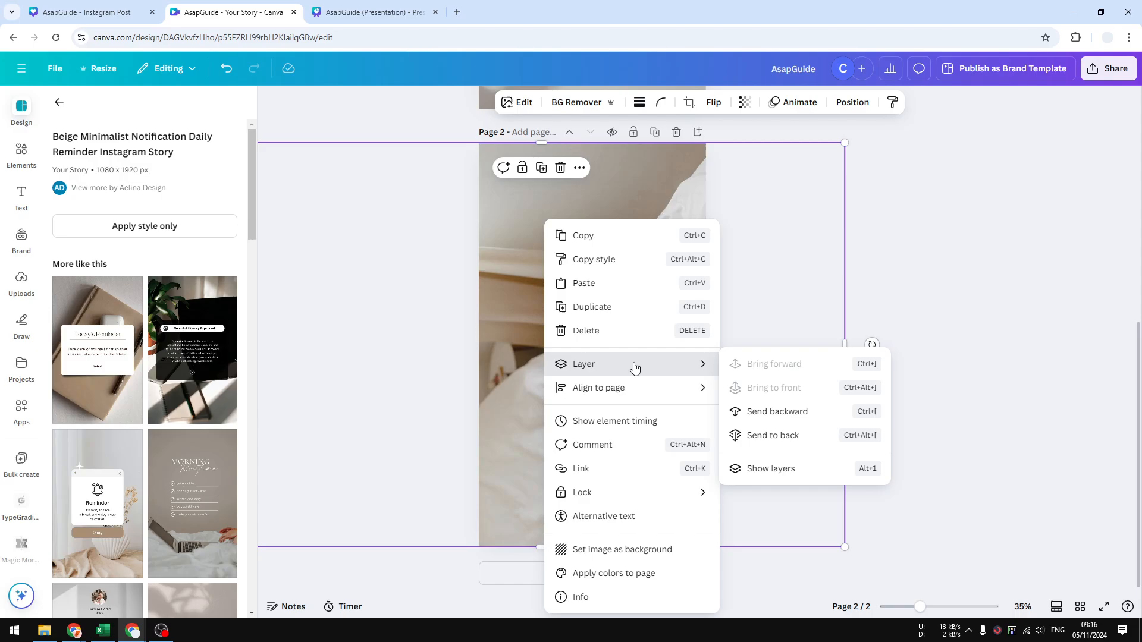
pyautogui.click(802, 435)
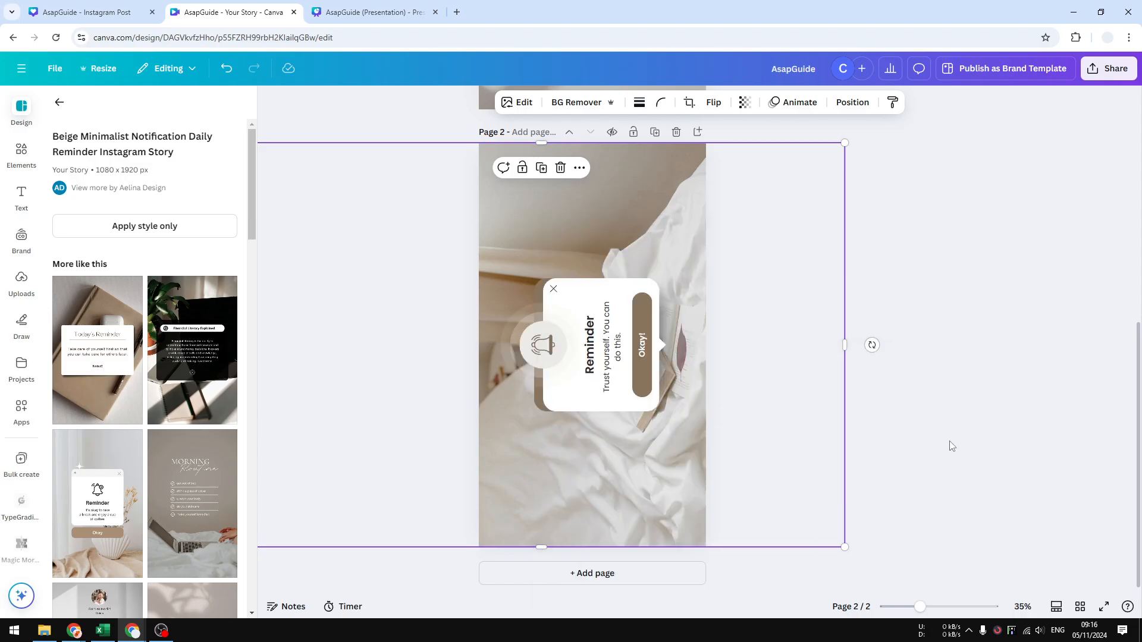
pyautogui.moveTo(623, 459); pyautogui.dragTo(666, 460)
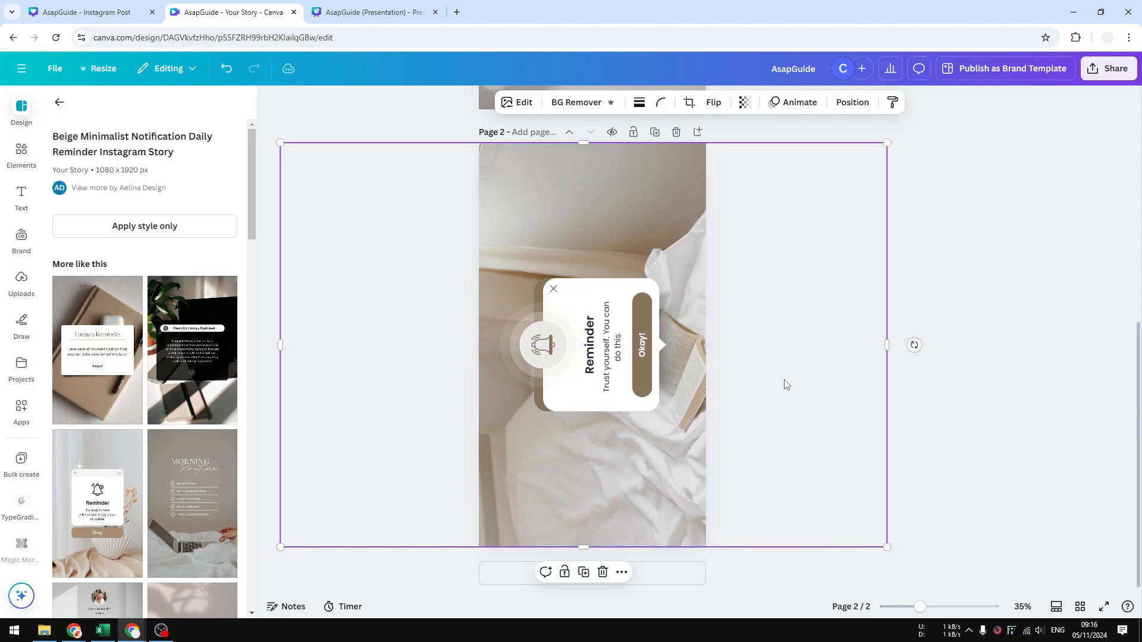
pyautogui.click(989, 452)
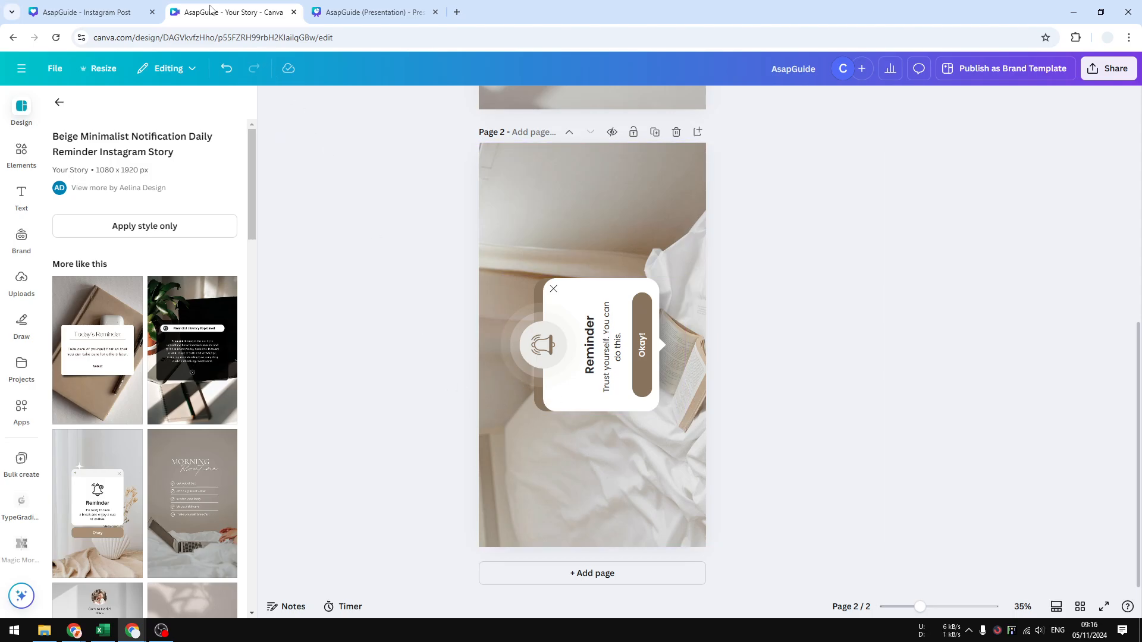
# - Switch to the Instagram Post design, ungroup the page 1 elements and select them all together
pyautogui.click(158, 8)
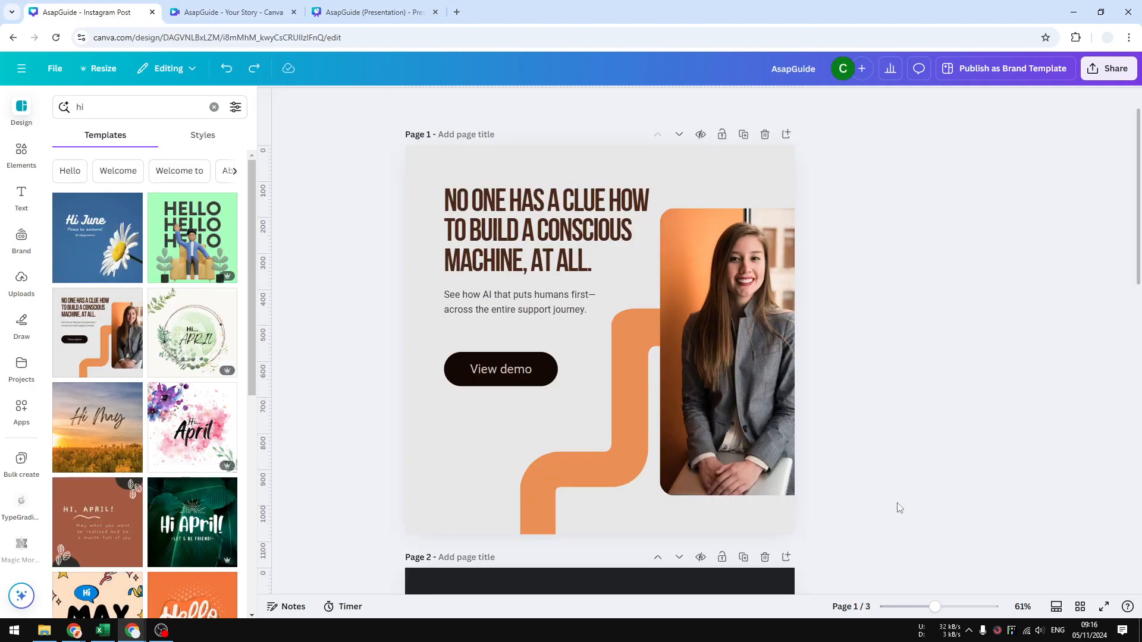
pyautogui.moveTo(896, 502); pyautogui.dragTo(388, 184)
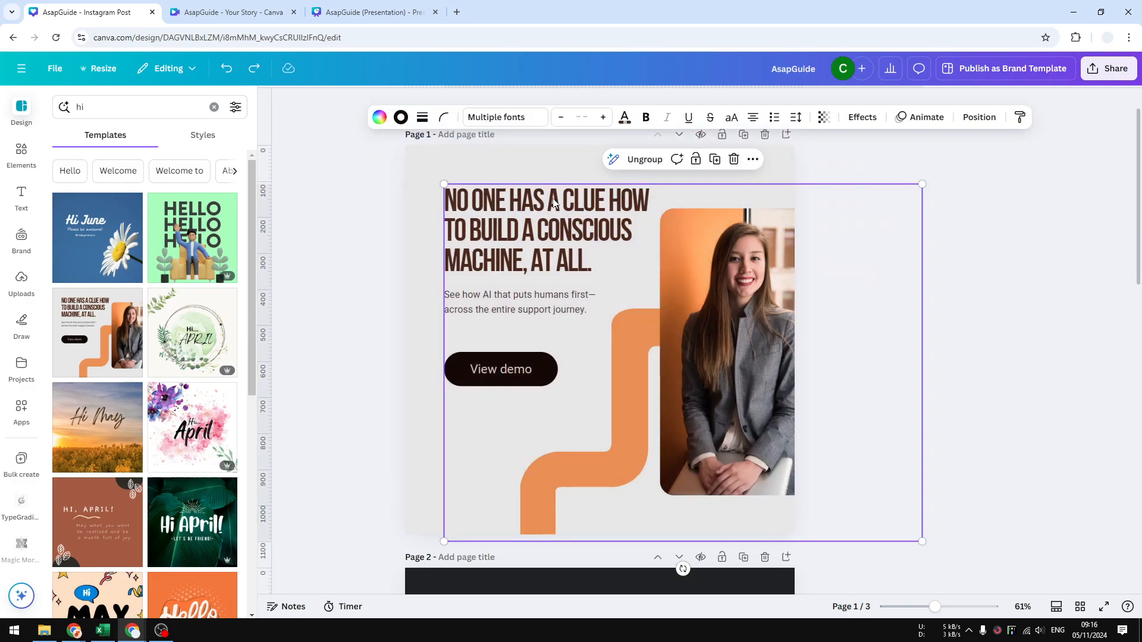
pyautogui.click(634, 159)
pyautogui.moveTo(994, 471); pyautogui.dragTo(394, 183)
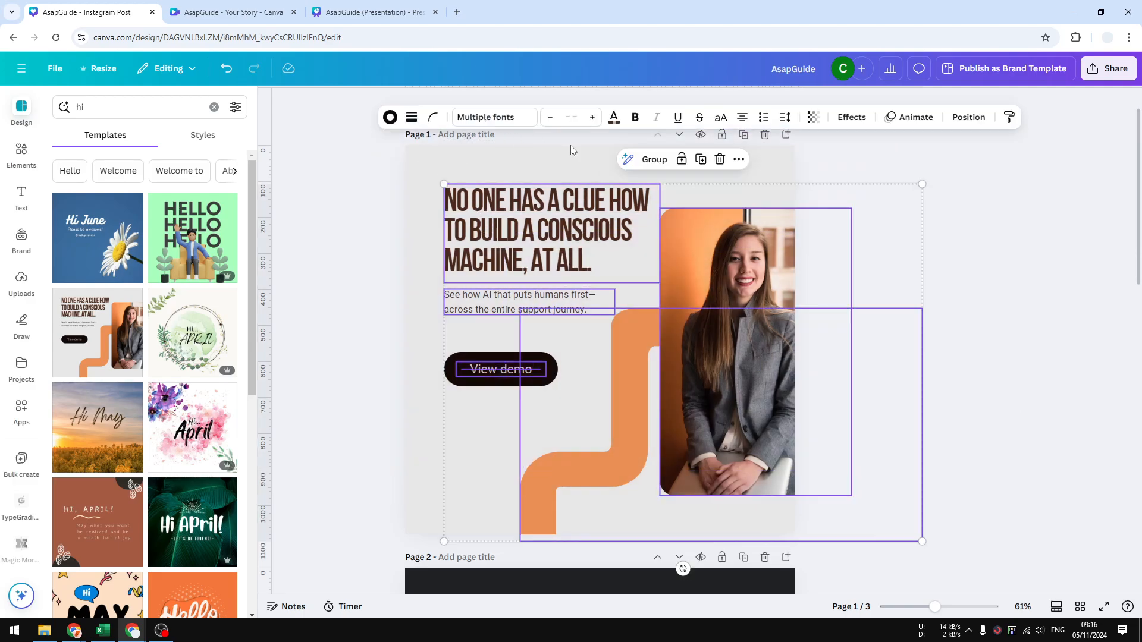